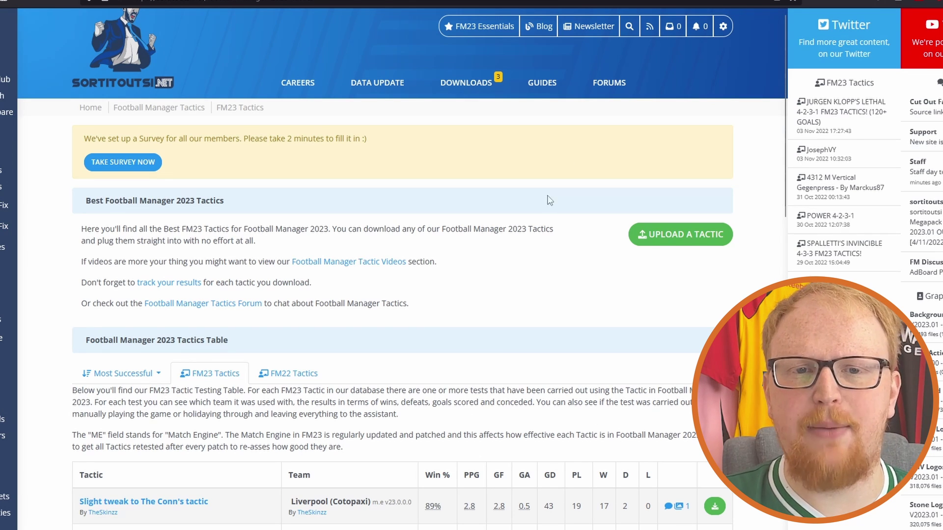
- Download The Skinz.fmf from the first row of Sortitoutsi's FM23 Tactics table
mouse_move(479, 93)
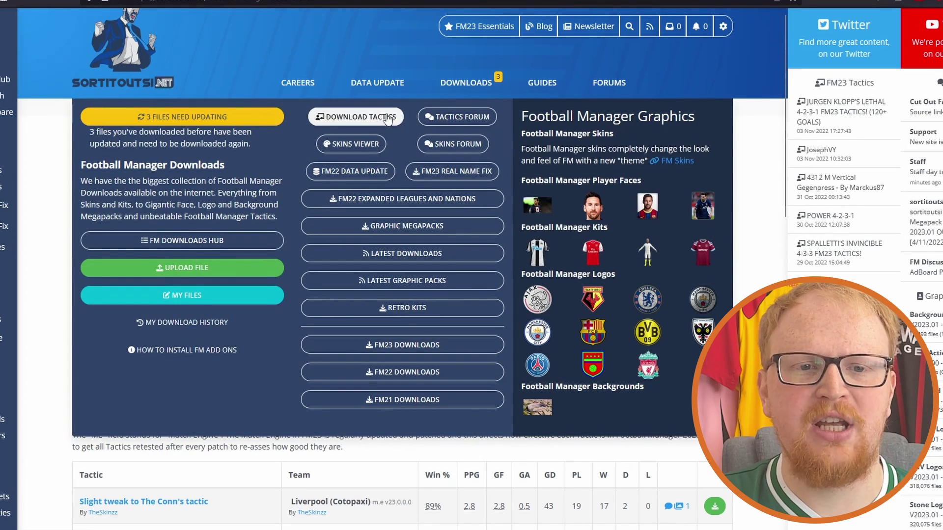
scroll(402, 270, "down", 5)
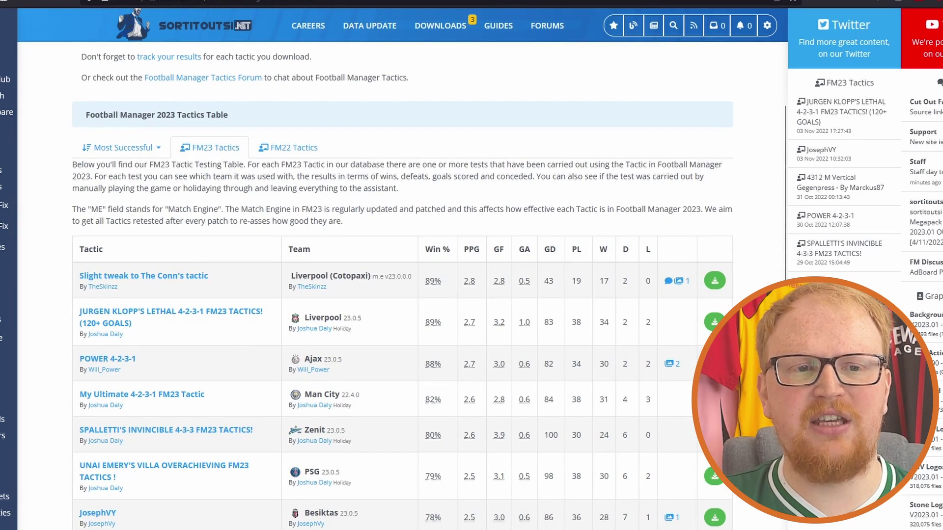
scroll(403, 285, "down", 2)
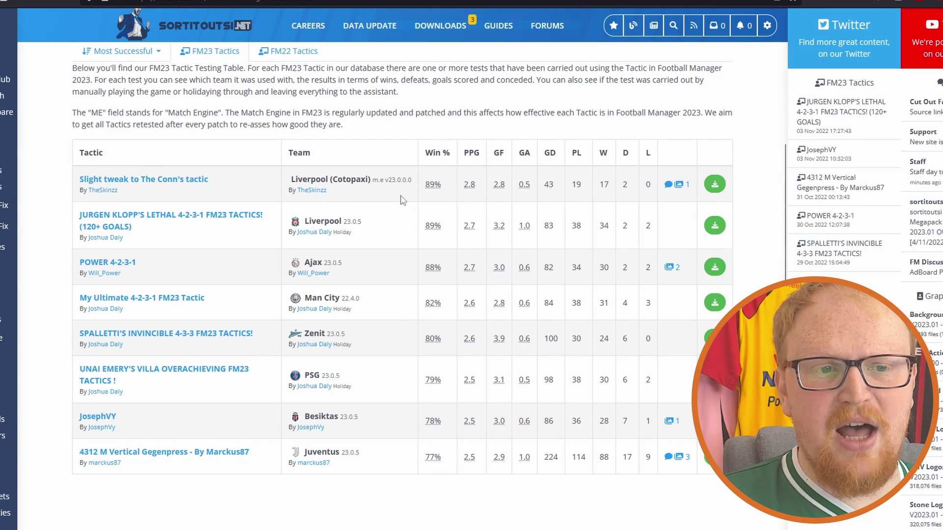
left_click(716, 185)
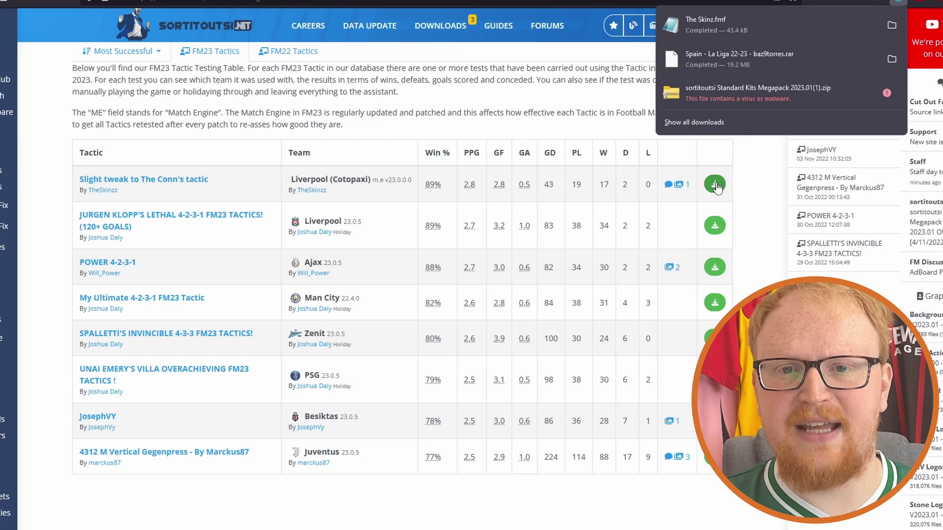
left_click(748, 201)
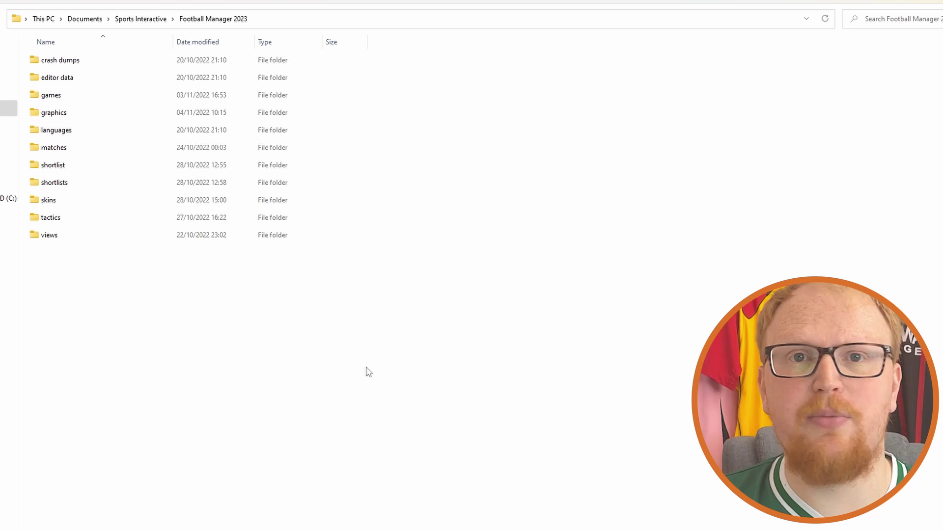
left_click(202, 222)
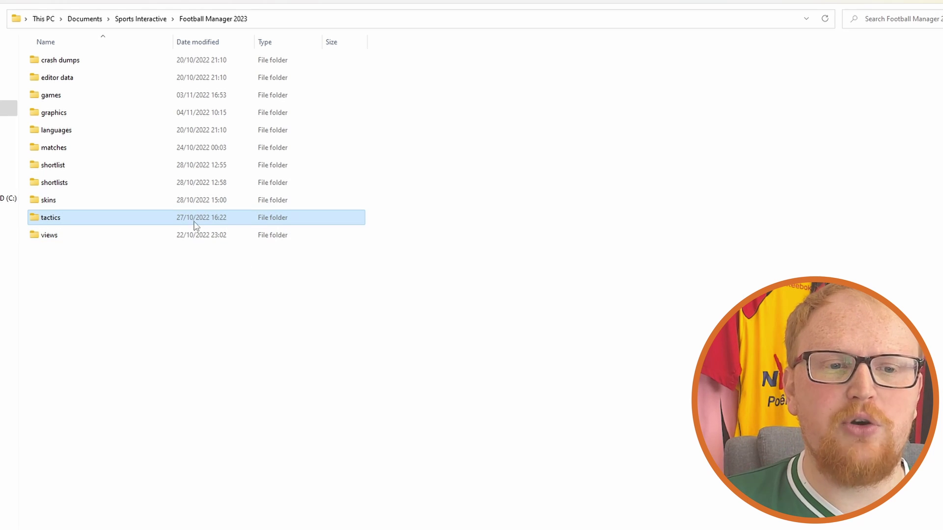
- Move The Skinz.fmf from Downloads into the FM23 tactics folder, then return to the game
double_click(184, 219)
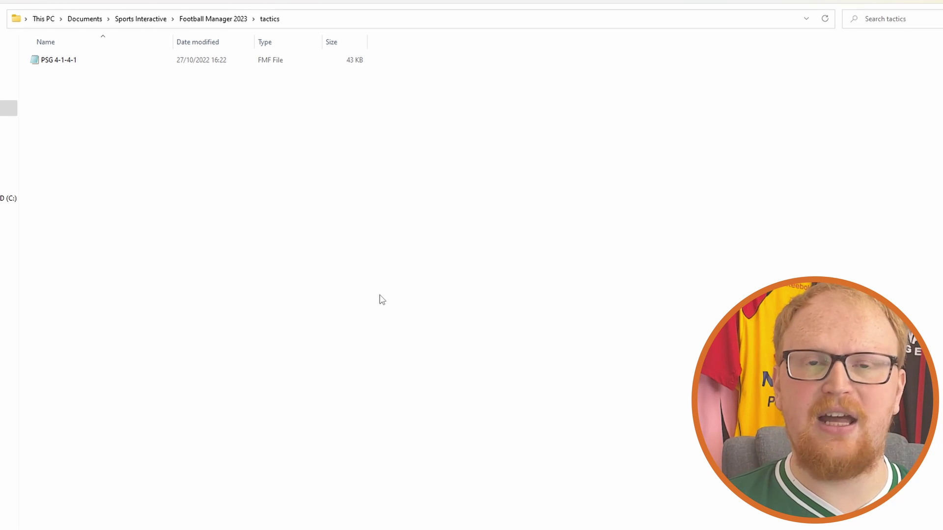
left_click(586, 126)
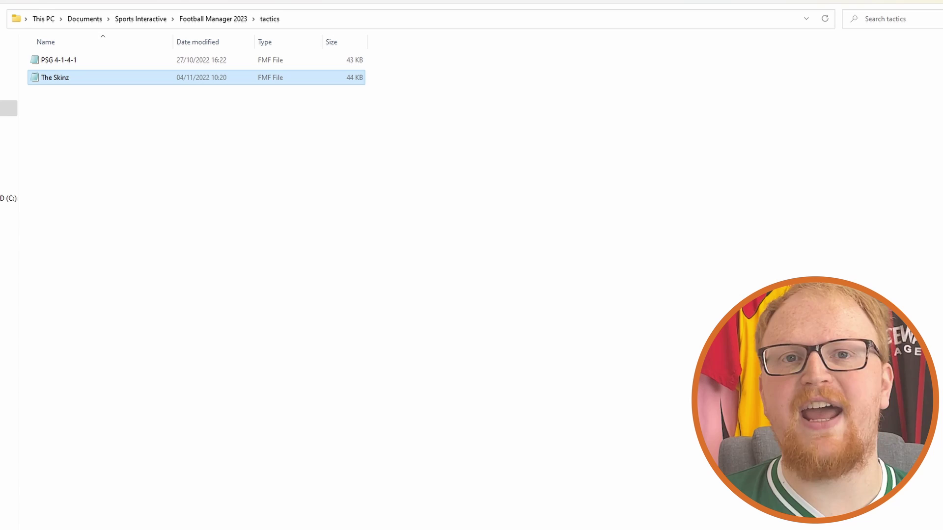
left_click(637, 528)
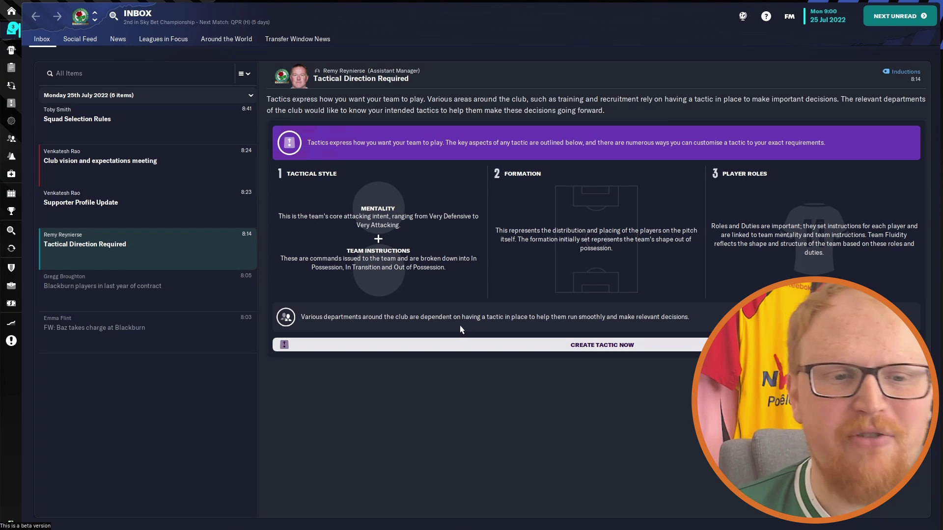
- Go from the Tactical Direction Required message to the Tactics screen's Load Tactic list
left_click(552, 352)
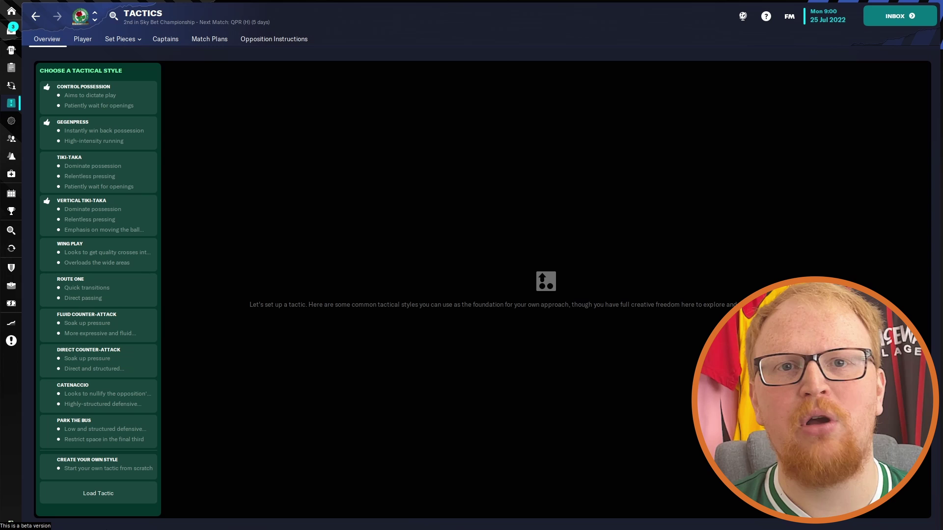
left_click(95, 504)
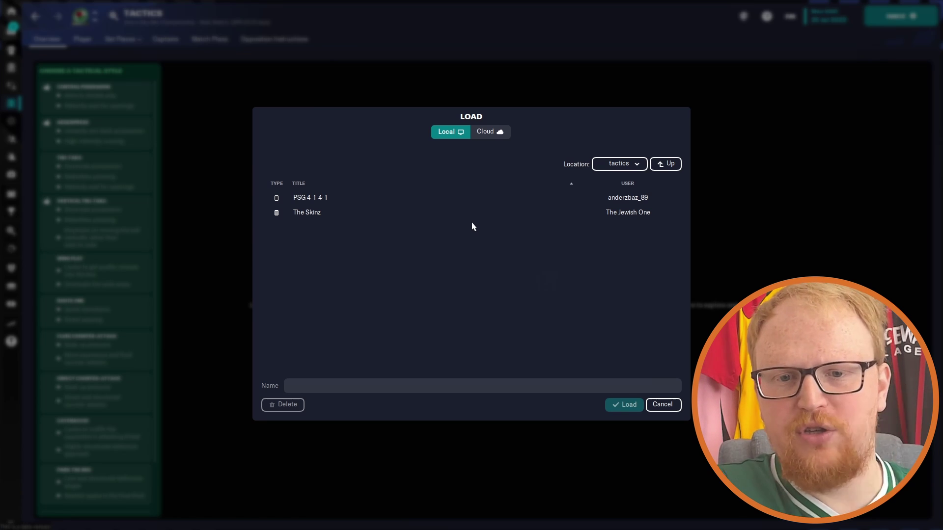
- Choose The Skinz over PSG 4-1-4-1 in the Load tactic dialog and load it
left_click(352, 198)
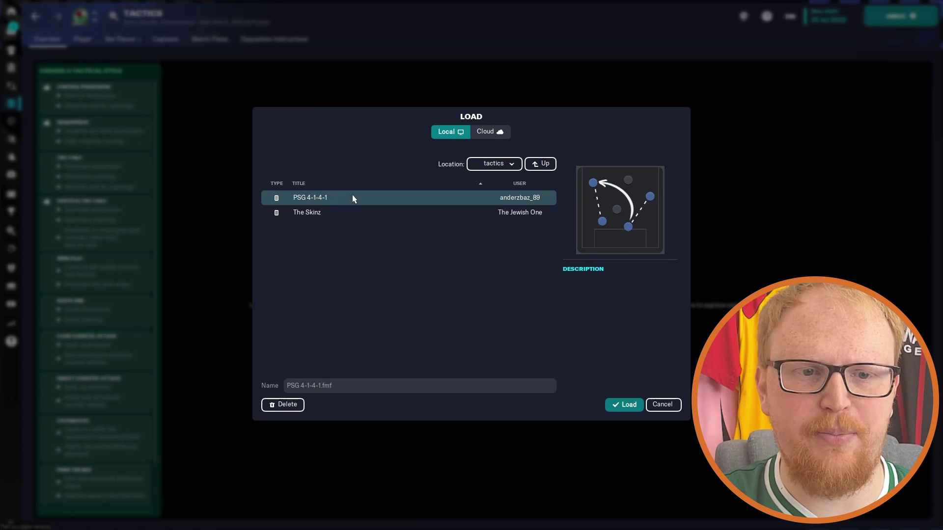
left_click(328, 216)
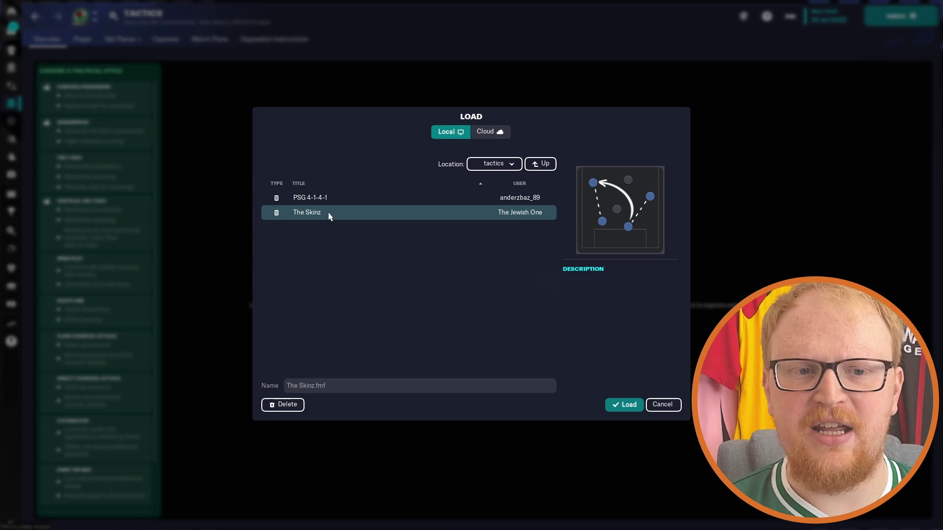
left_click(621, 405)
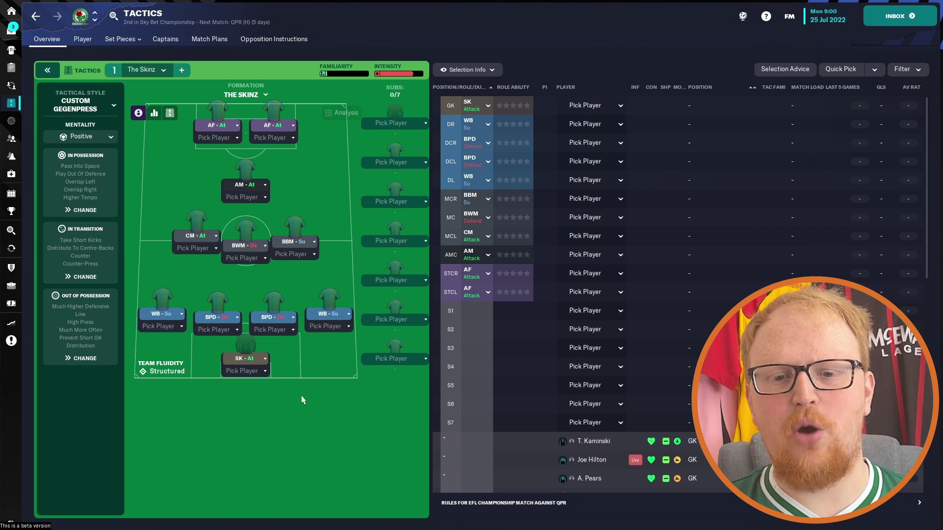
- Load PSG 4-1-4-1 into a second tactic slot, then switch back to The Skinz in slot 1
left_click(182, 72)
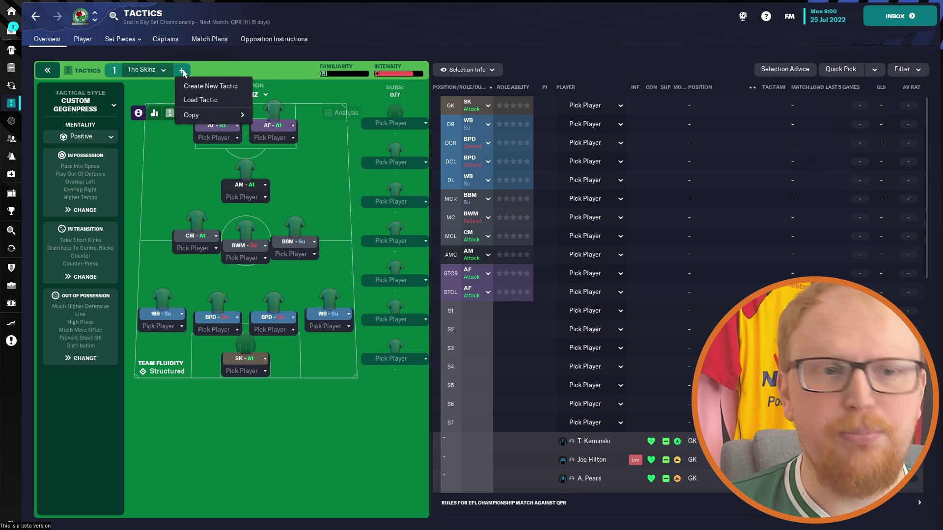
left_click(231, 101)
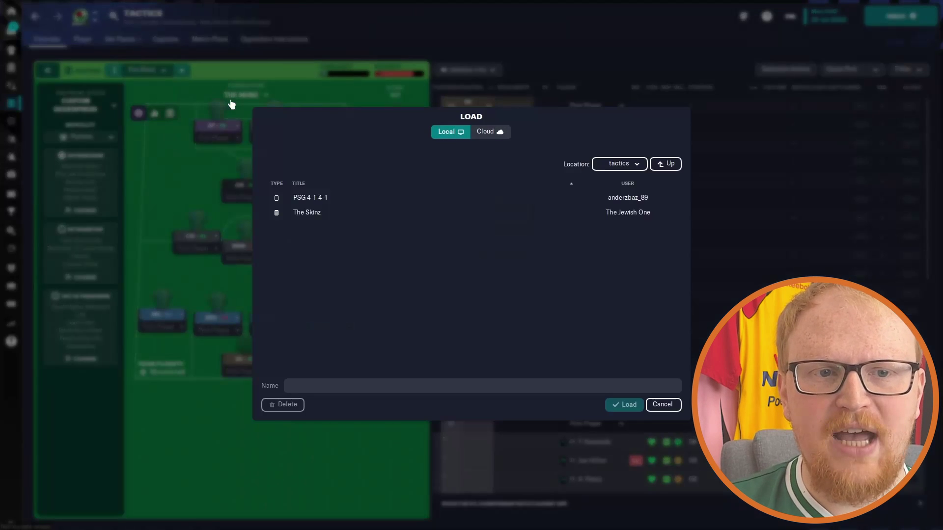
left_click(323, 201)
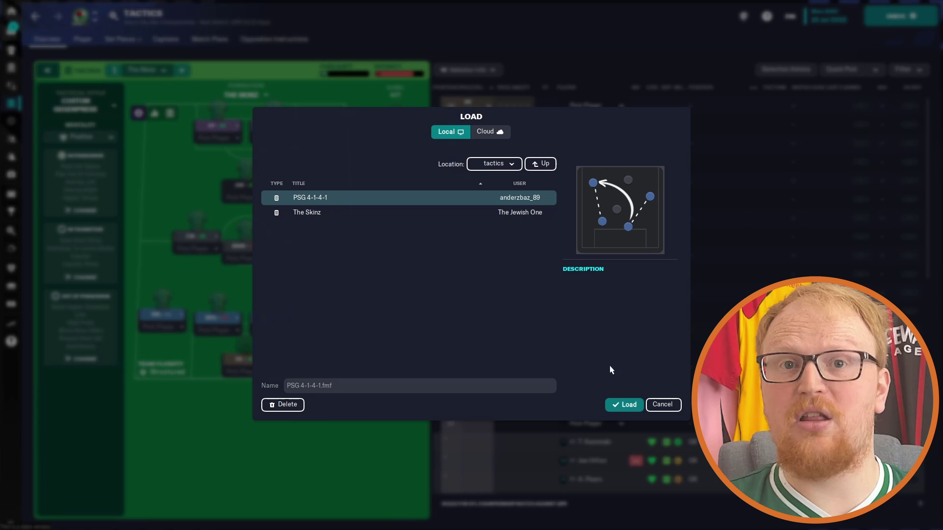
left_click(622, 408)
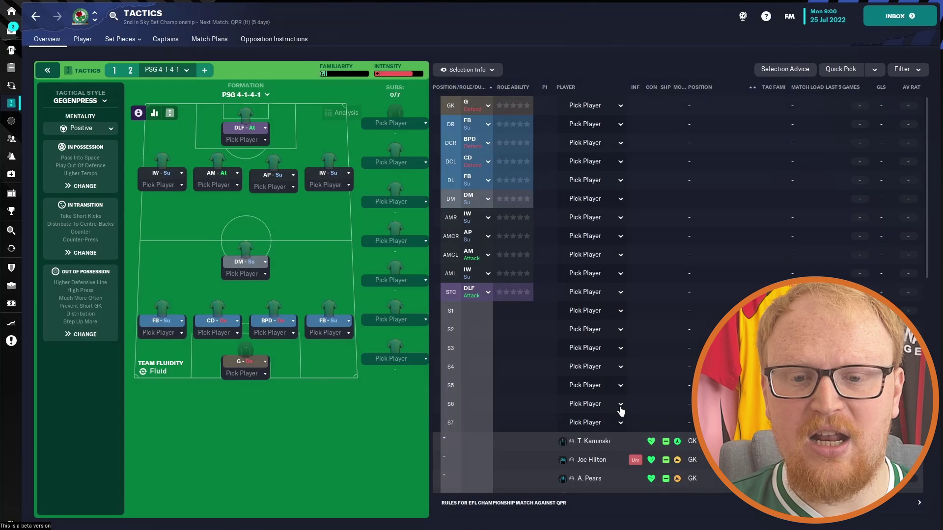
left_click(114, 71)
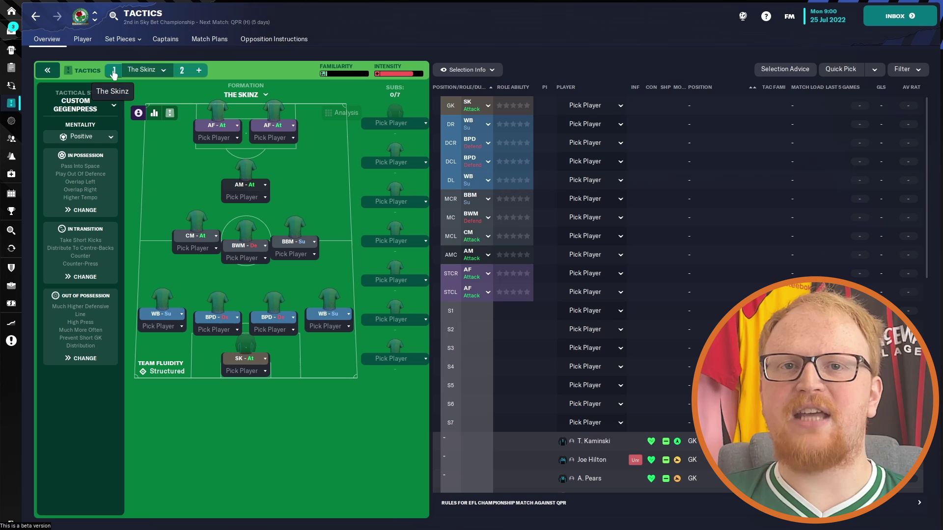